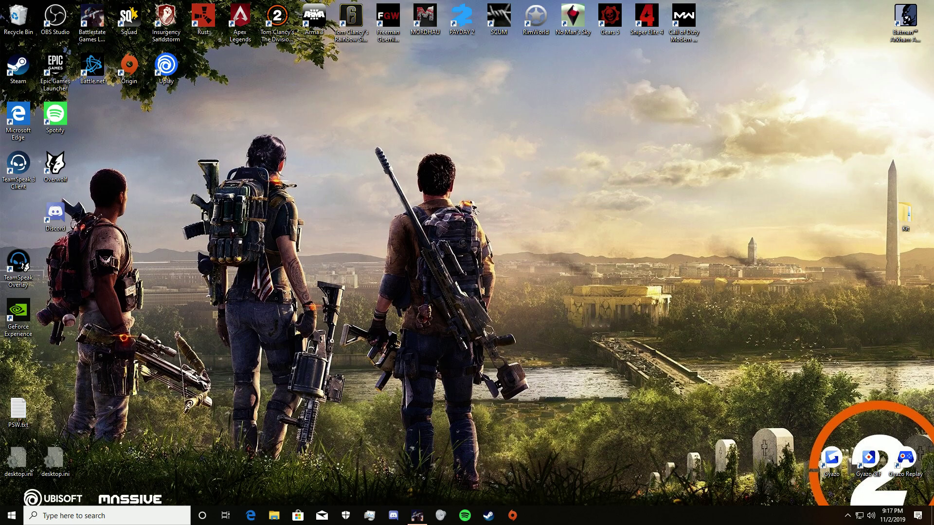
pyautogui.click(251, 516)
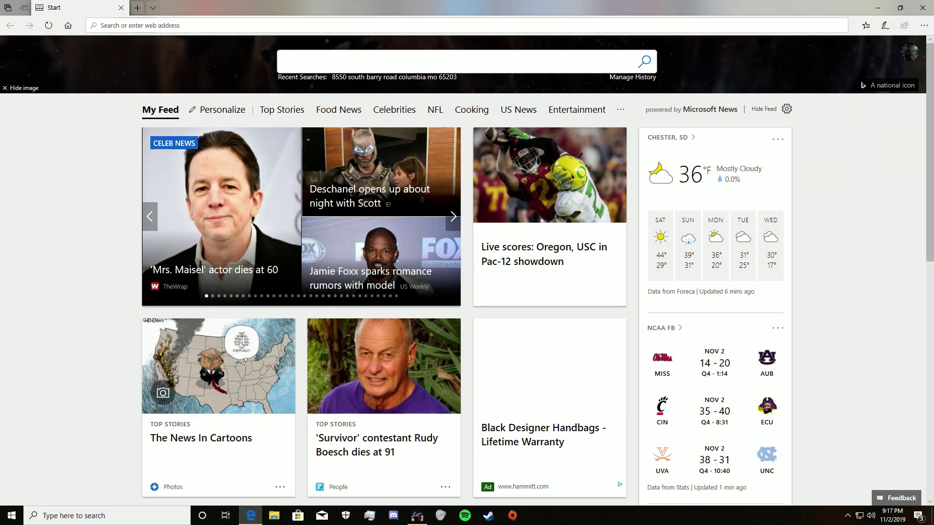
pyautogui.write('http://www.mediafire.com/file/55ug8a5wrcmgdhs/ReShade_Setup_4.2.1.exe/file')
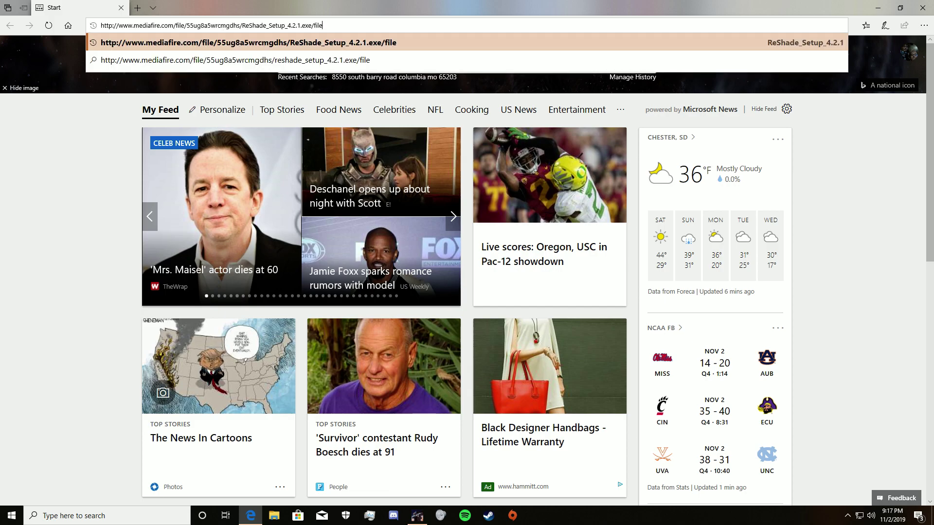
pyautogui.press('Return')
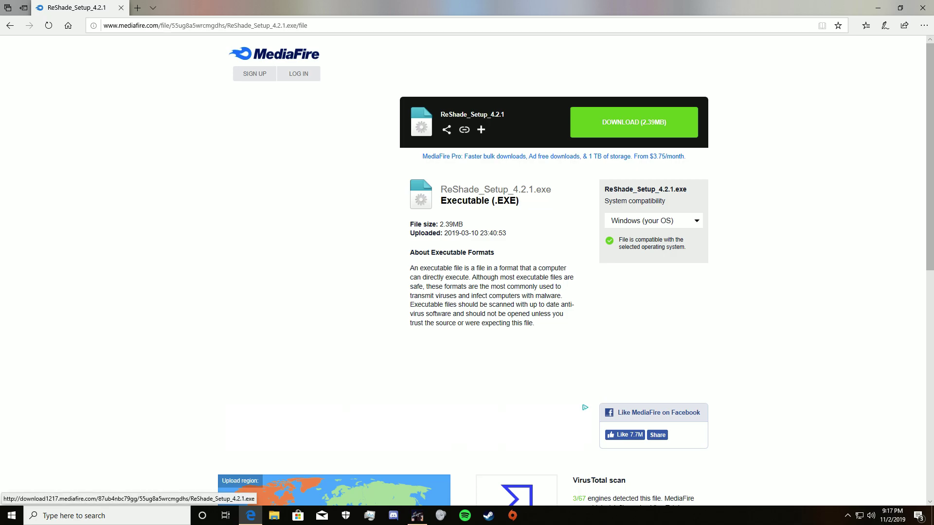
# - Download ReShade_Setup_4.2.1.exe from the MediaFire page and run it
pyautogui.click(634, 123)
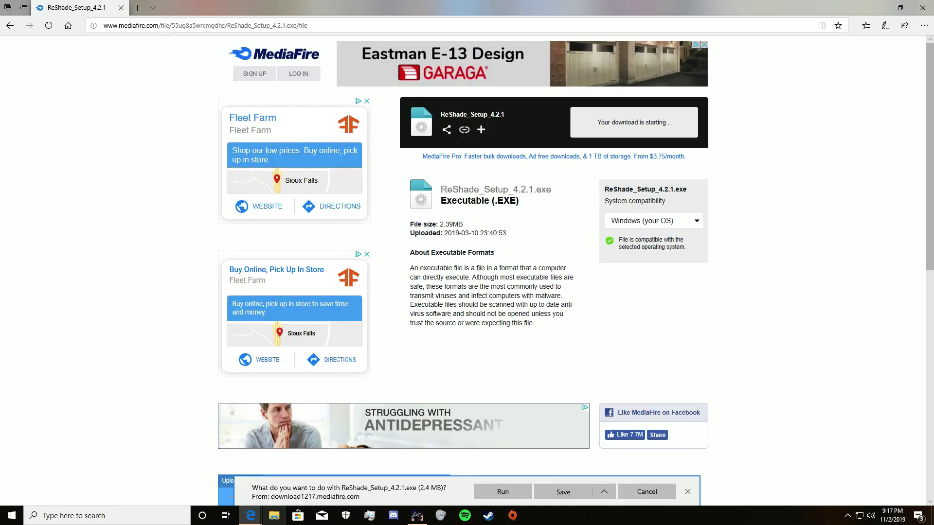
pyautogui.moveTo(250, 516)
pyautogui.click(330, 443)
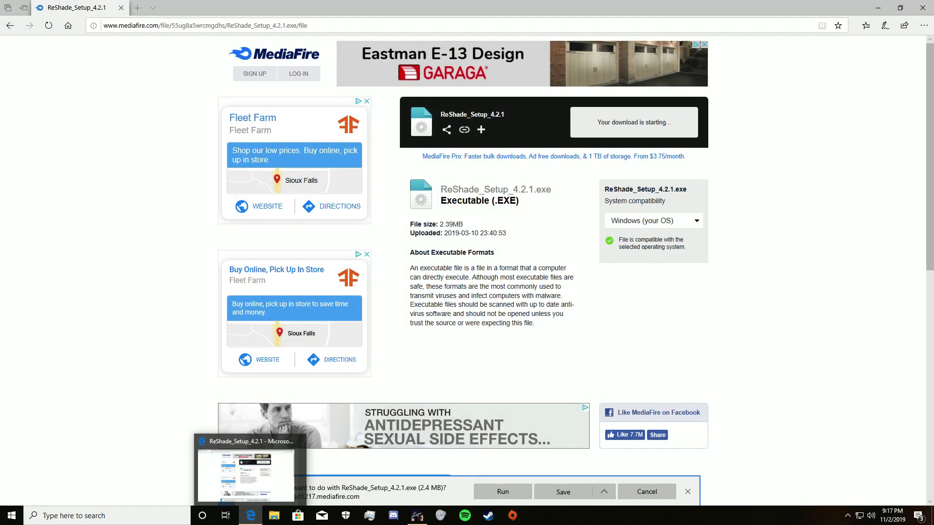
pyautogui.click(502, 492)
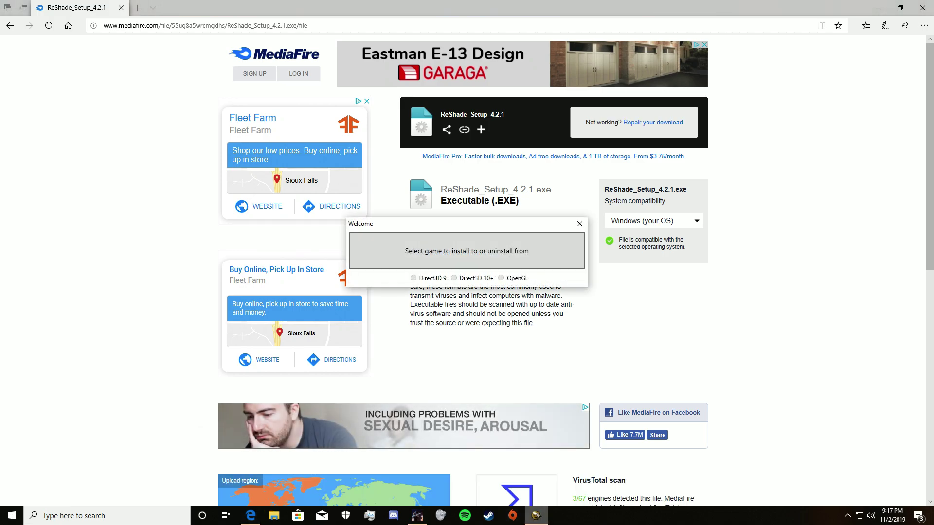
# - Choose EscapeFromTarkov.exe in C:\Battlestate Games\EFT as the game to install ReShade to
pyautogui.click(466, 251)
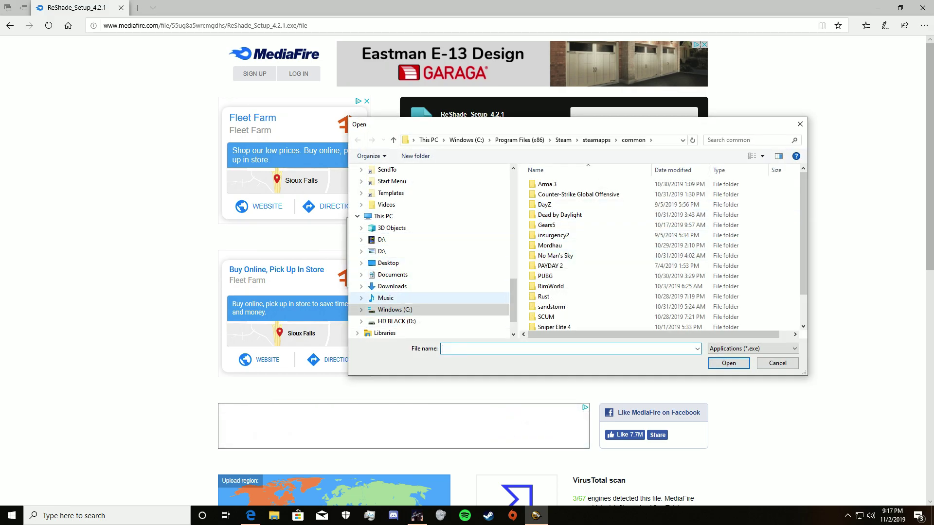
pyautogui.click(383, 216)
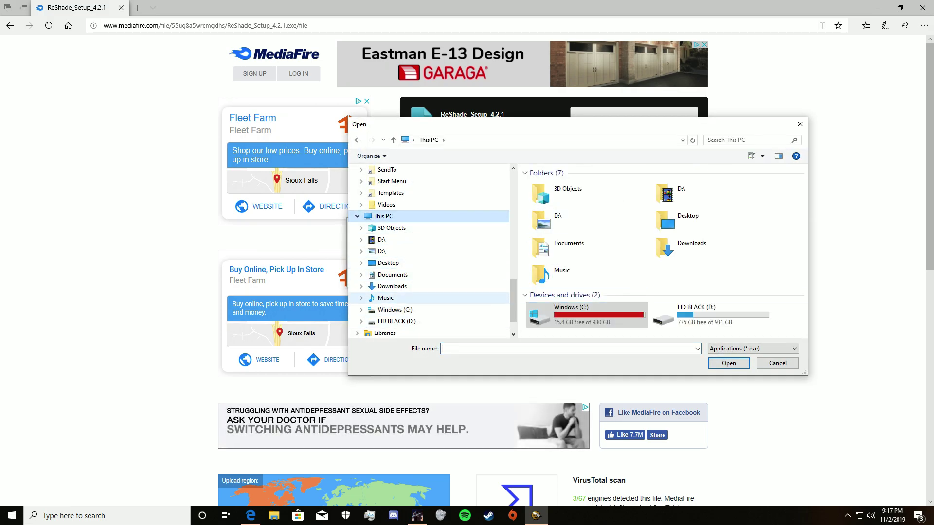
pyautogui.click(587, 315)
pyautogui.doubleClick(586, 315)
pyautogui.doubleClick(561, 194)
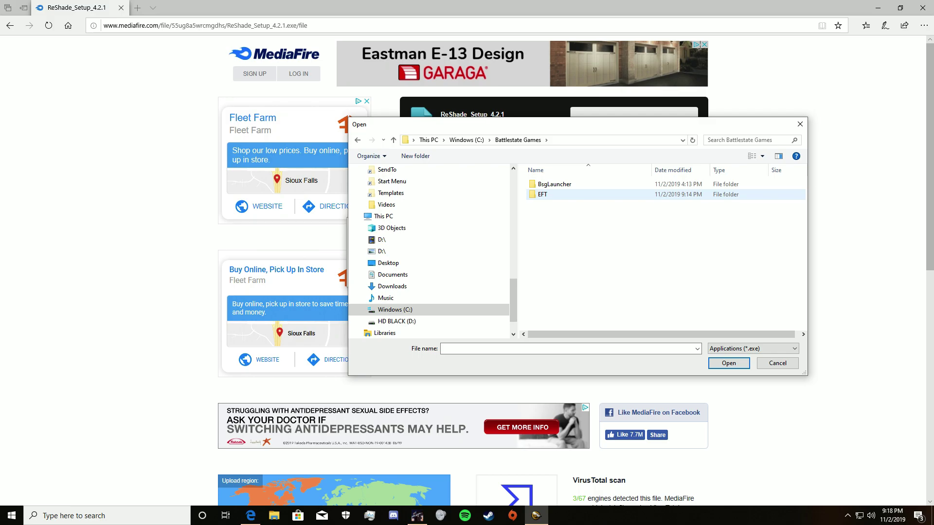
pyautogui.doubleClick(542, 194)
pyautogui.scroll(-3, 662, 253)
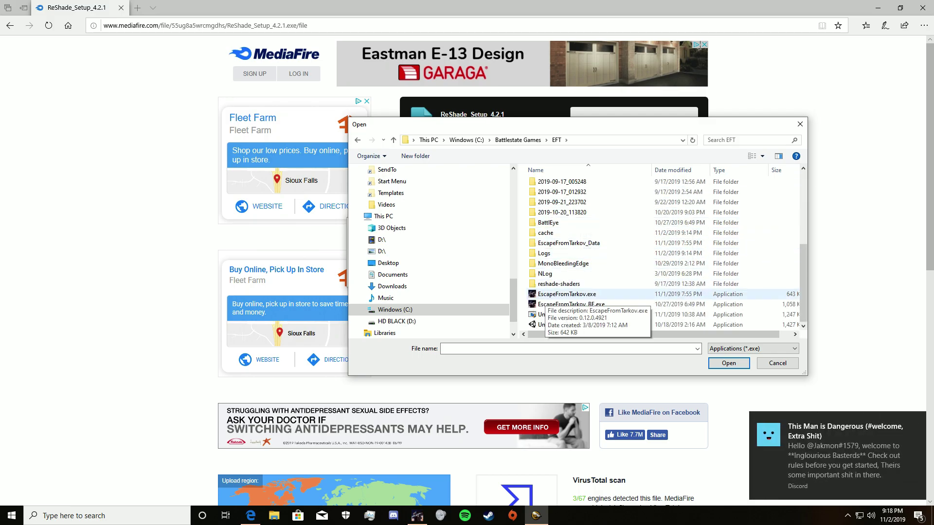
pyautogui.click(567, 295)
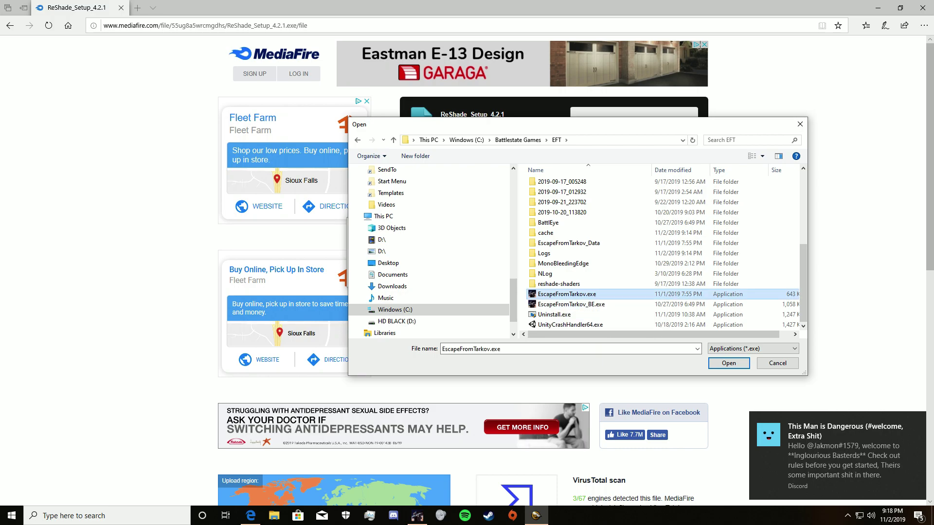
pyautogui.click(728, 363)
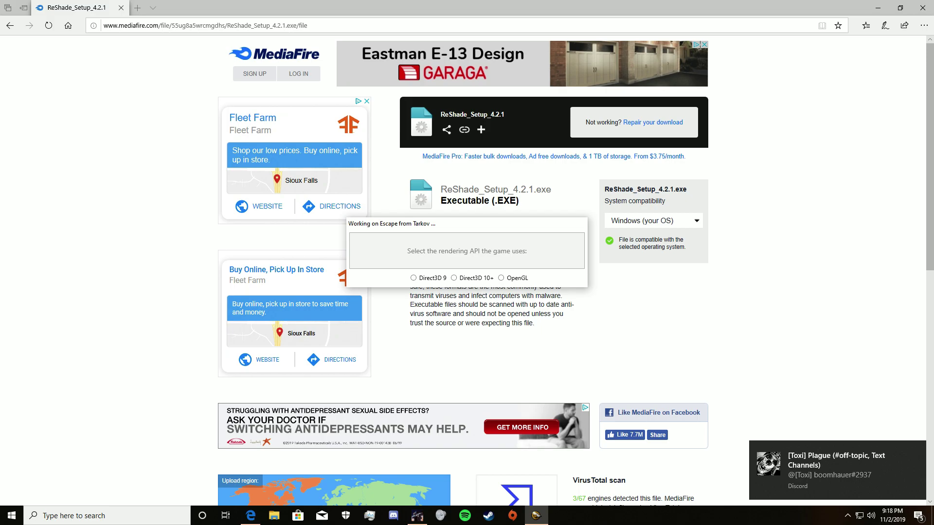
# - Choose OpenGL as the rendering API, overwrite the existing ReShade installation and accept the download of the standard effects
pyautogui.click(453, 278)
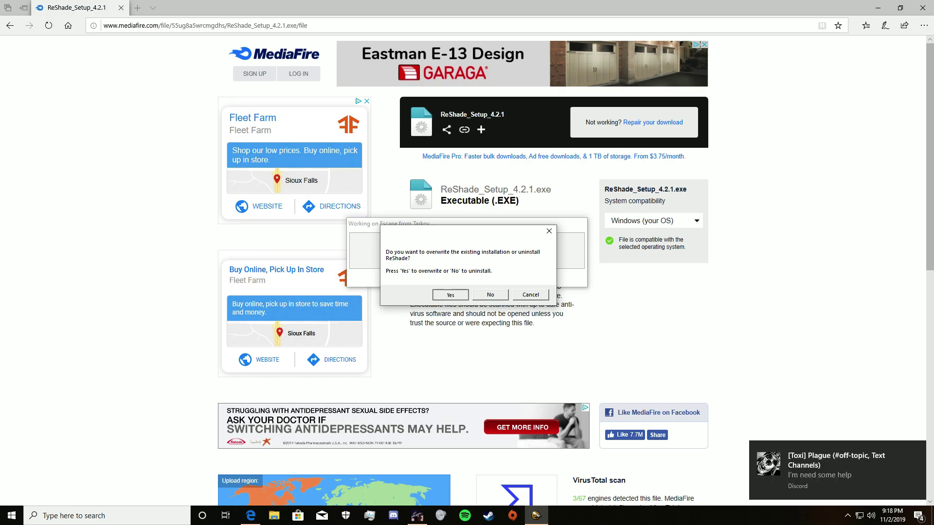
pyautogui.press('Return')
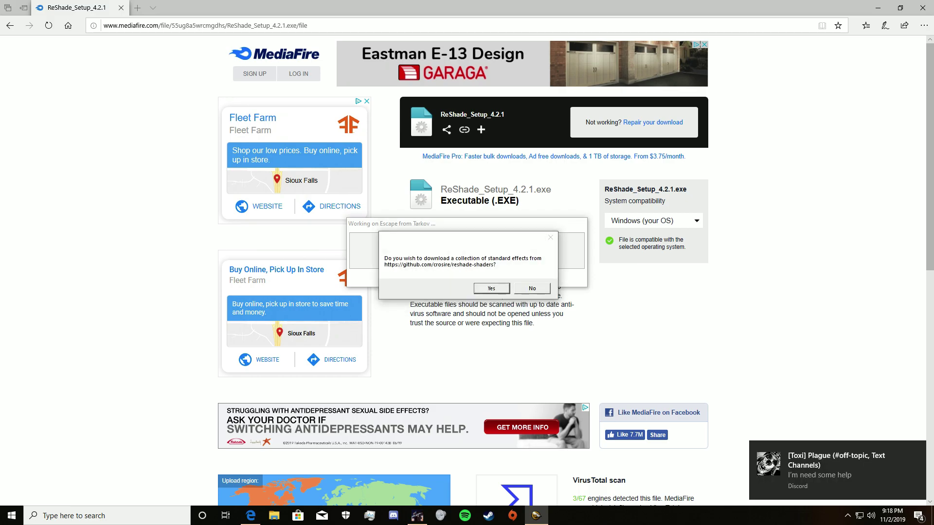
pyautogui.press('Return')
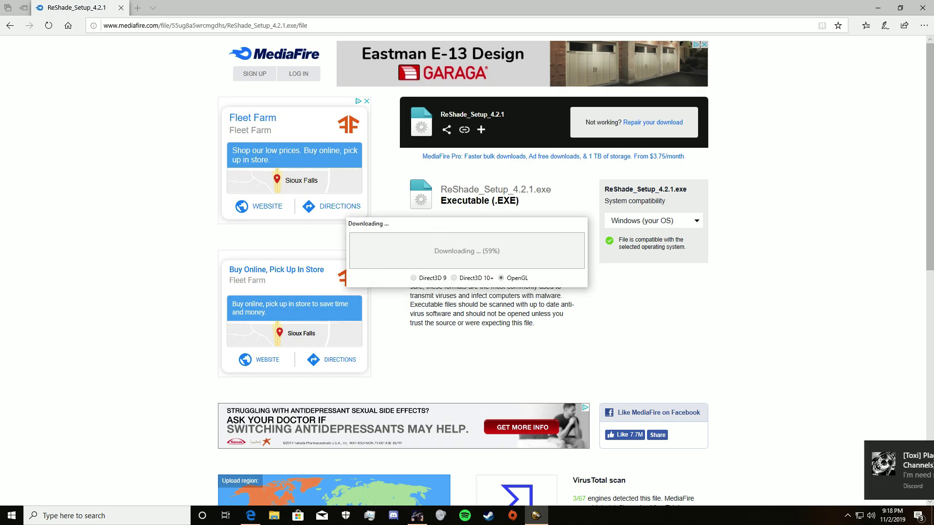
# - Mark AdaptiveSharpen.fx, Clarity.fx and Colourfulness.fx as effect files to install
pyautogui.click(409, 239)
pyautogui.click(440, 238)
pyautogui.scroll(-3, 462, 258)
pyautogui.click(409, 268)
pyautogui.click(409, 248)
pyautogui.press('Down')
pyautogui.press('Down')
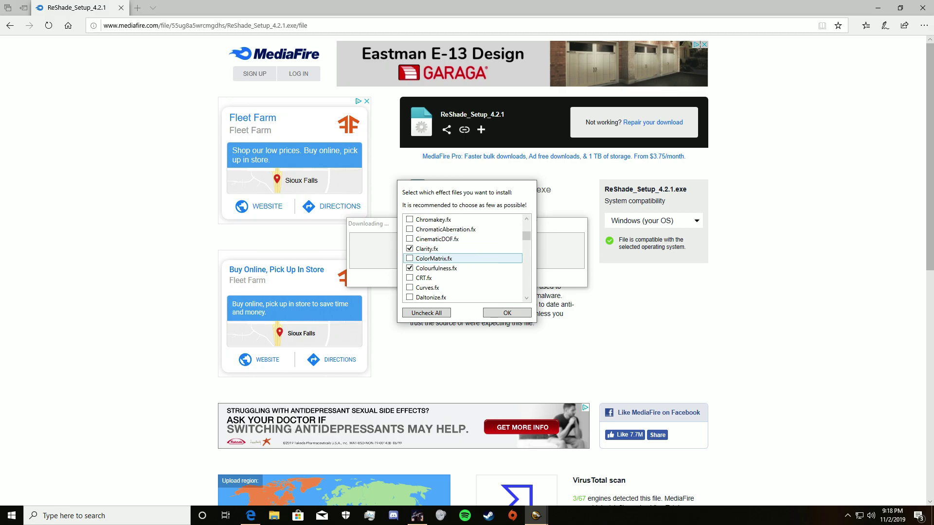
# - Include LumaSharpen.fx and Technicolor2.fx in the effect files to install
pyautogui.scroll(-8, 462, 268)
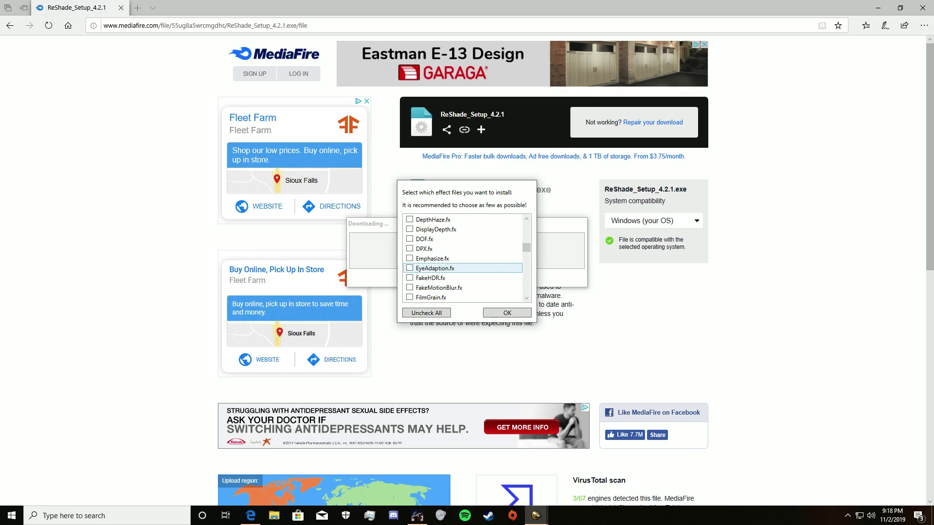
pyautogui.scroll(-6, 462, 258)
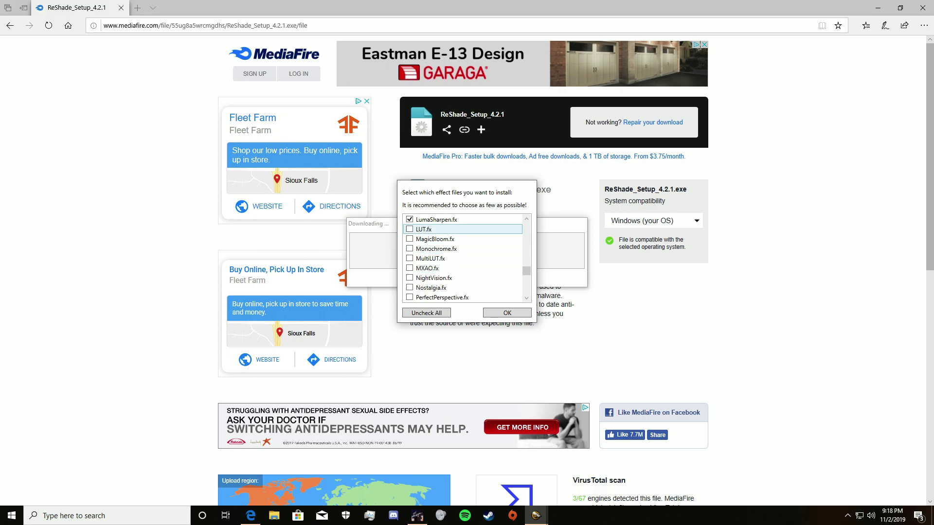
pyautogui.scroll(-2, 462, 259)
pyautogui.click(462, 268)
pyautogui.scroll(-2, 462, 268)
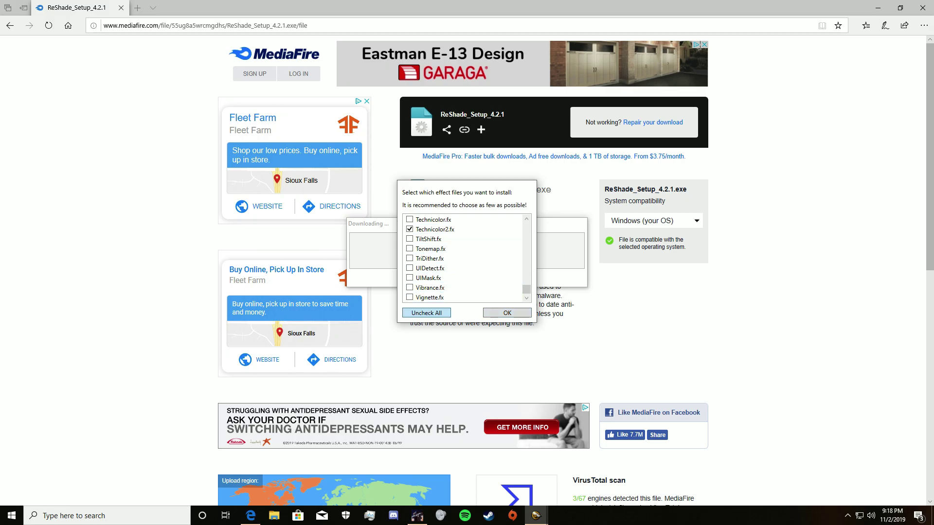
# - Review the chosen effect files through the whole list and confirm the selection to install them
pyautogui.scroll(6, 462, 277)
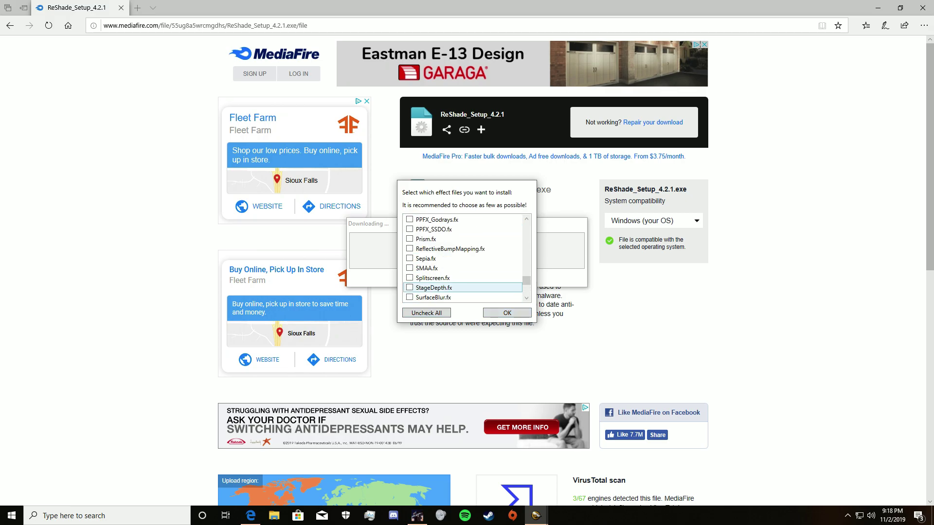
pyautogui.scroll(12, 462, 277)
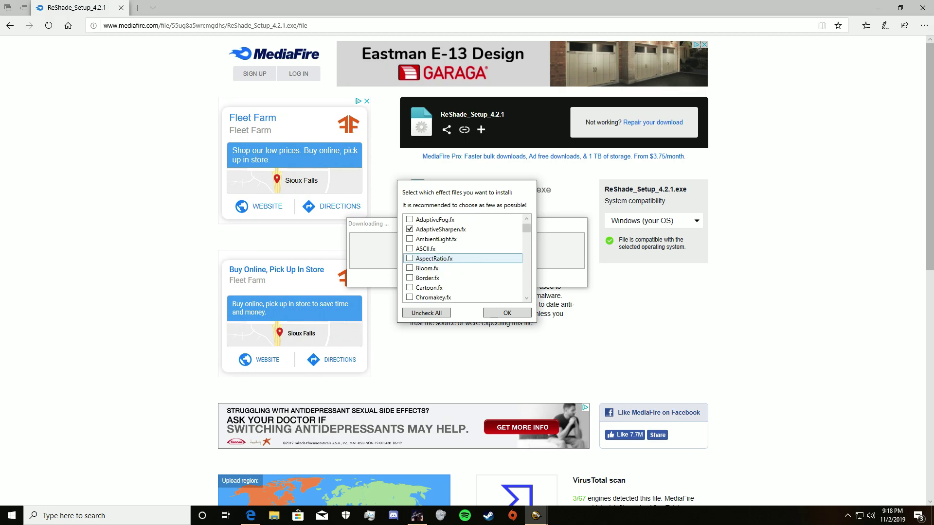
pyautogui.scroll(-3, 462, 258)
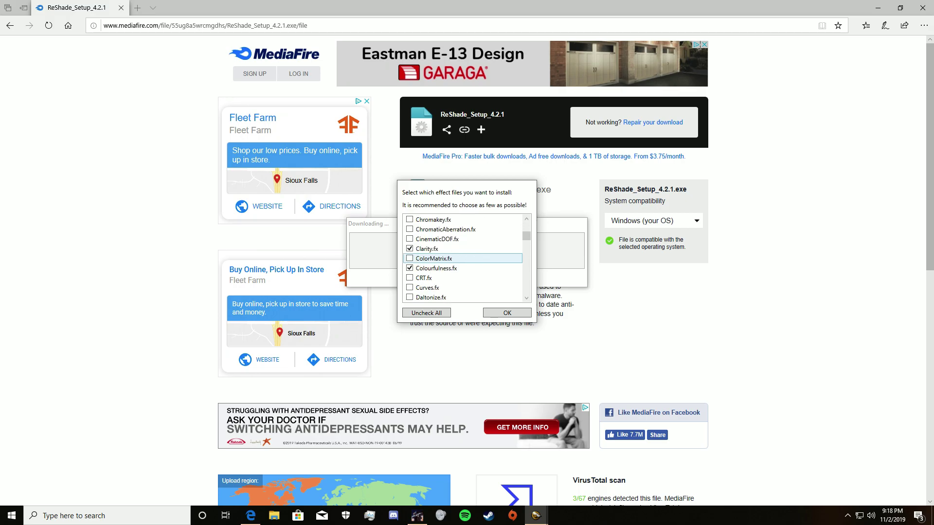
pyautogui.scroll(-4, 462, 258)
pyautogui.scroll(-7, 462, 258)
pyautogui.scroll(-5, 462, 258)
pyautogui.click(507, 312)
# - Close the browser and the finished ReShade setup, and switch to Escape from Tarkov
pyautogui.click(922, 8)
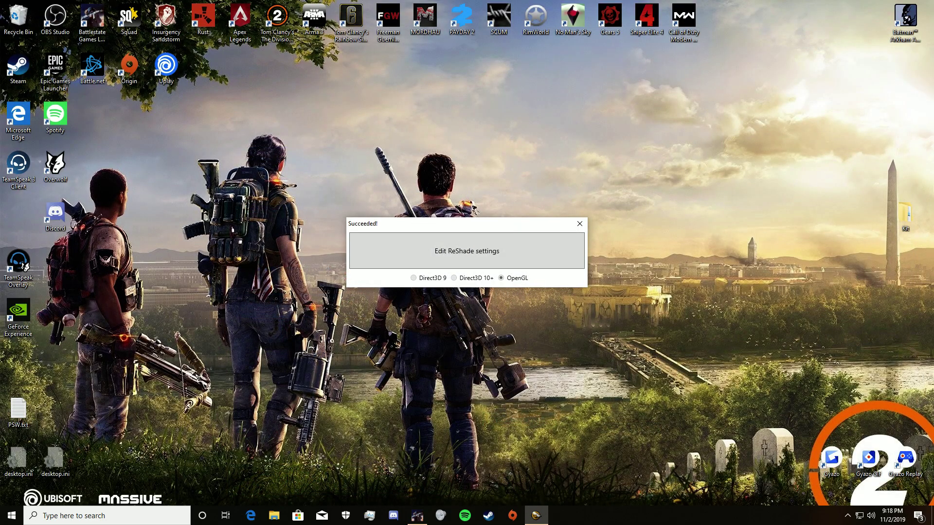
pyautogui.click(579, 223)
pyautogui.click(417, 516)
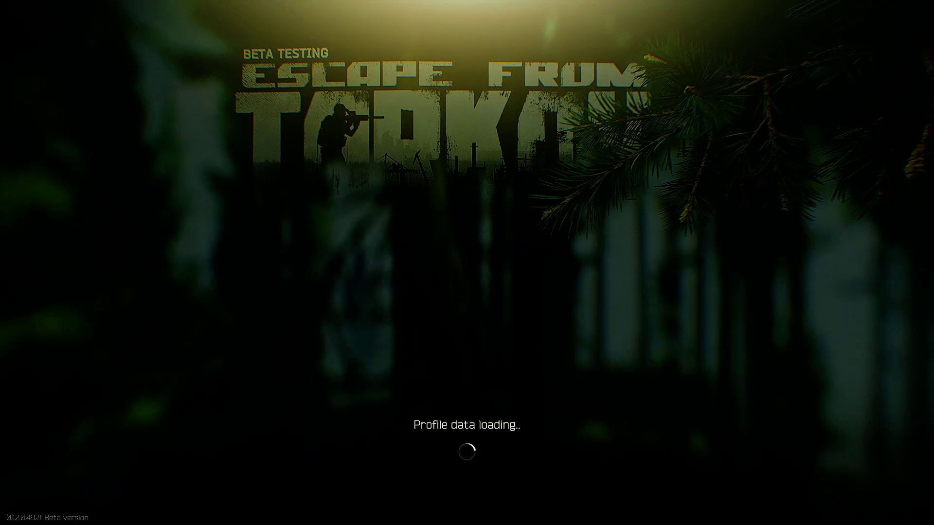
# - Open the ReShade overlay in the game, view its effect list and settings, and close the overlay
pyautogui.press('Home')
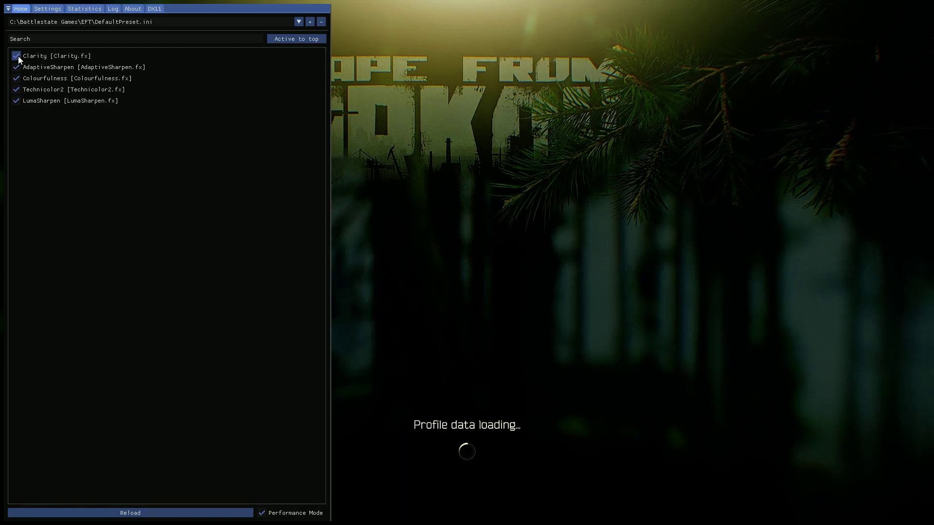
pyautogui.click(46, 9)
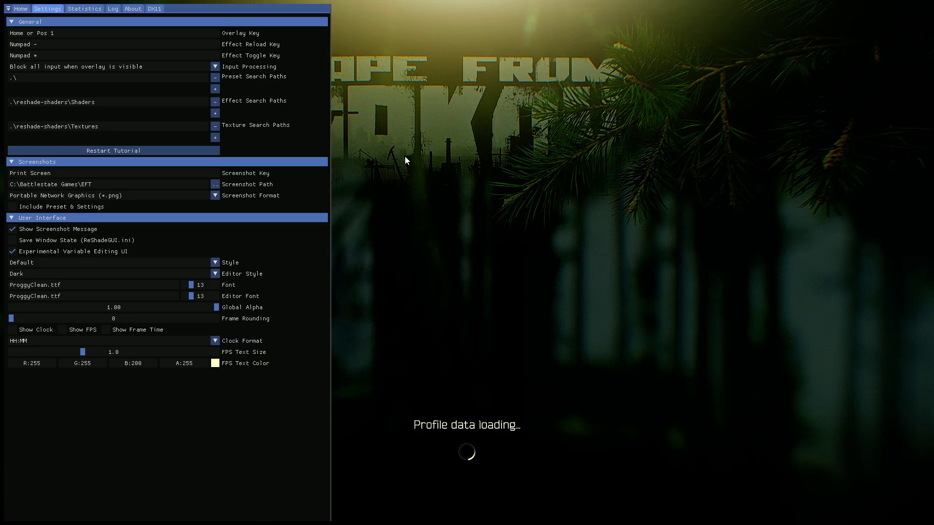
pyautogui.press('Home')
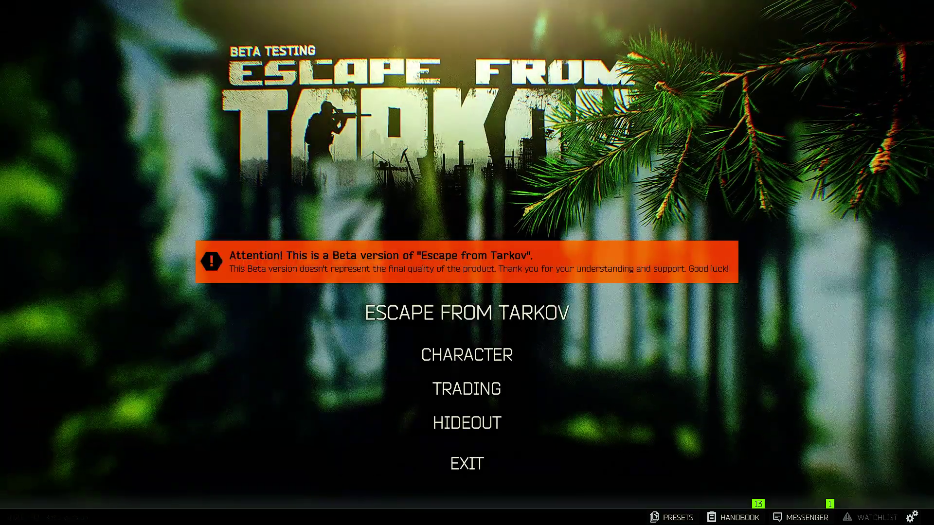
# - Toggle the ReShade effects off and on to compare the image in the main menu and on the character's gear screen
pyautogui.press('End')
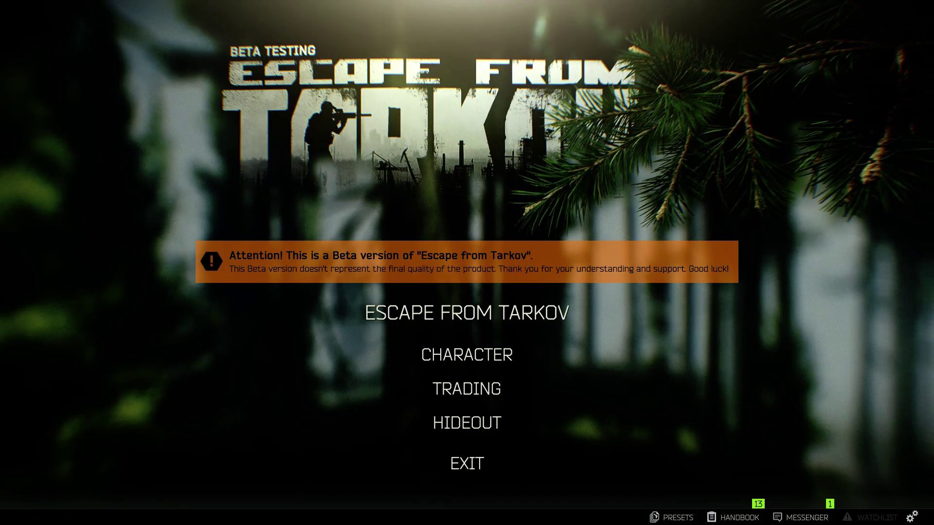
pyautogui.press('Scroll_Lock')
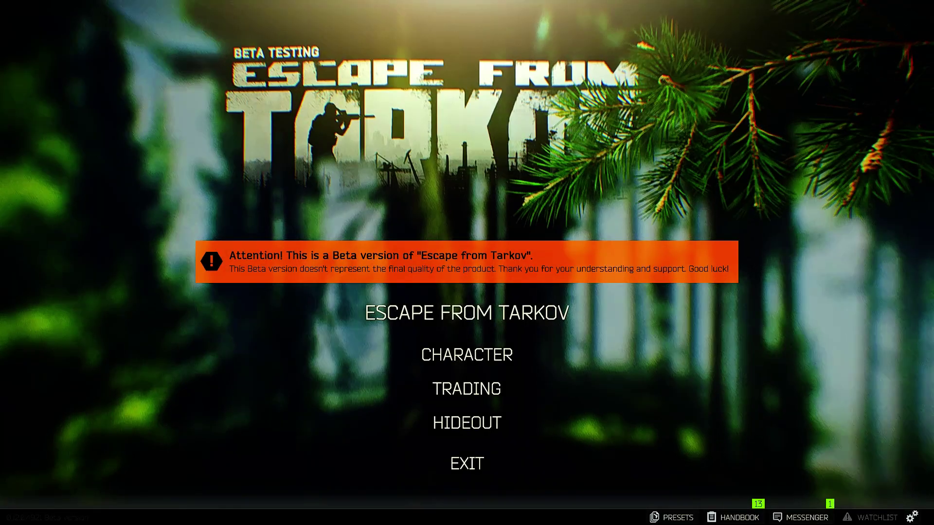
pyautogui.click(423, 354)
pyautogui.scroll(-1, 768, 246)
pyautogui.scroll(1, 768, 246)
pyautogui.press('Scroll_Lock')
pyautogui.press('Scroll_Lock')
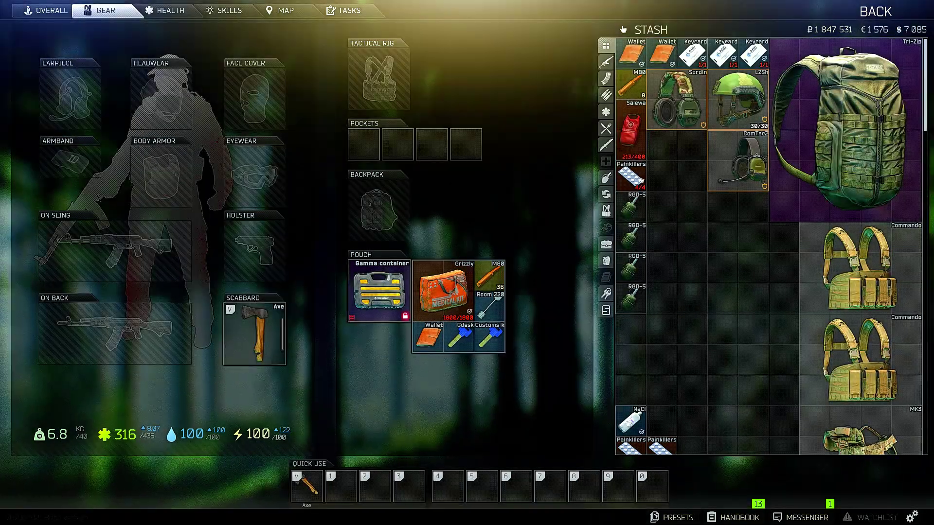
# - Examine the LZSh light helmet in the stash and browse its linked search offers on the flea market
pyautogui.scroll(-12, 768, 246)
pyautogui.scroll(6, 768, 246)
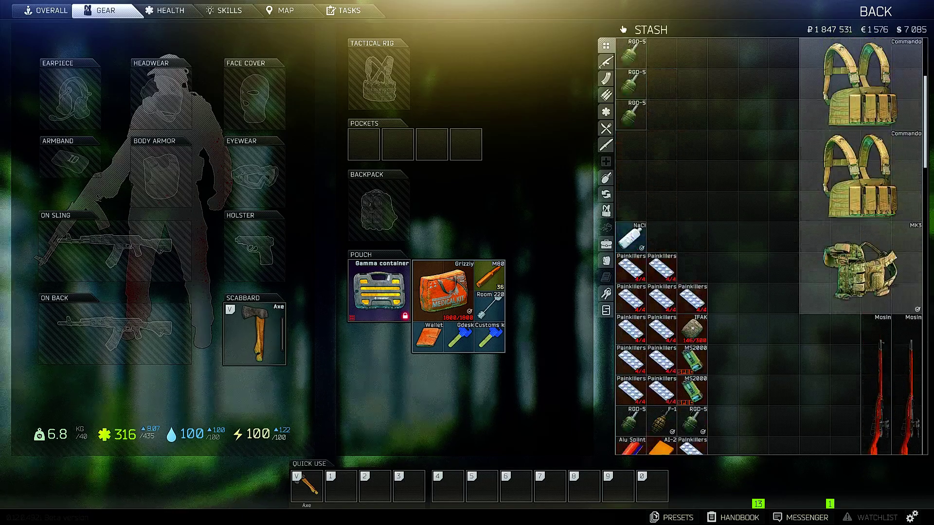
pyautogui.scroll(3, 769, 246)
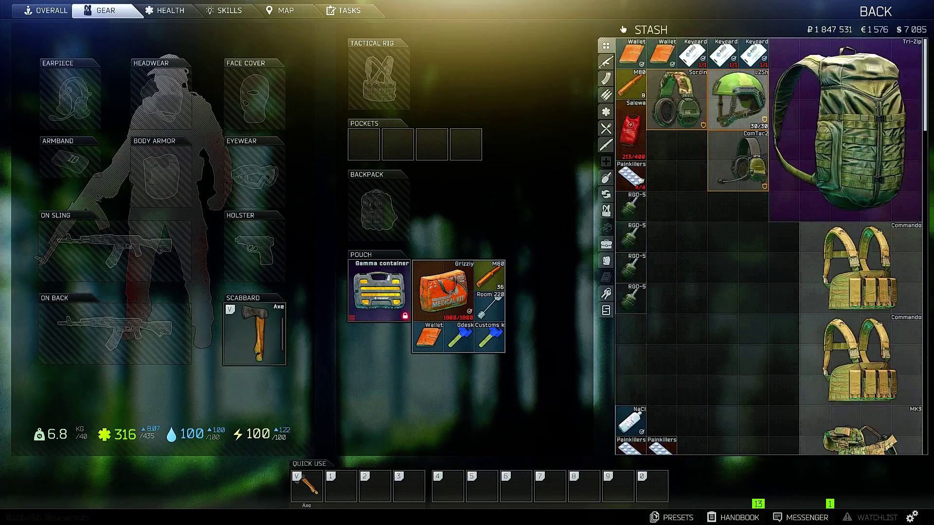
pyautogui.doubleClick(737, 100)
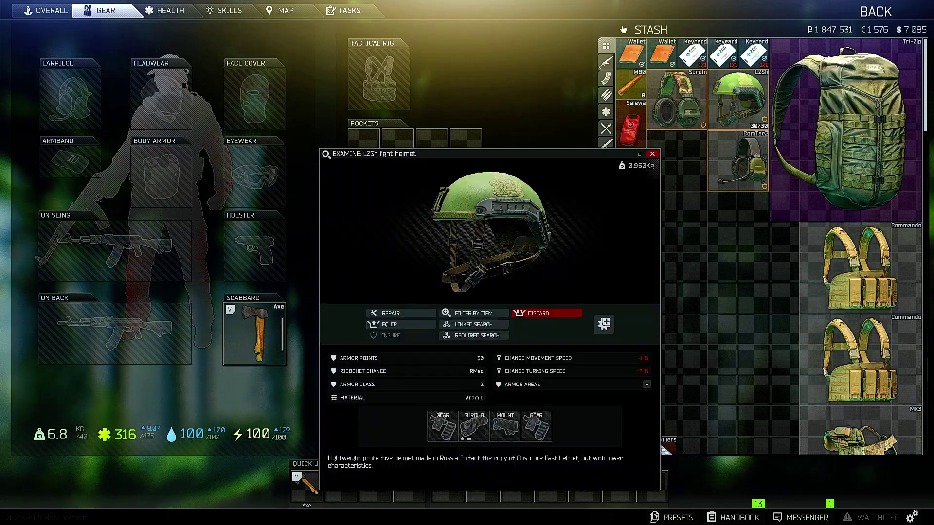
pyautogui.click(473, 324)
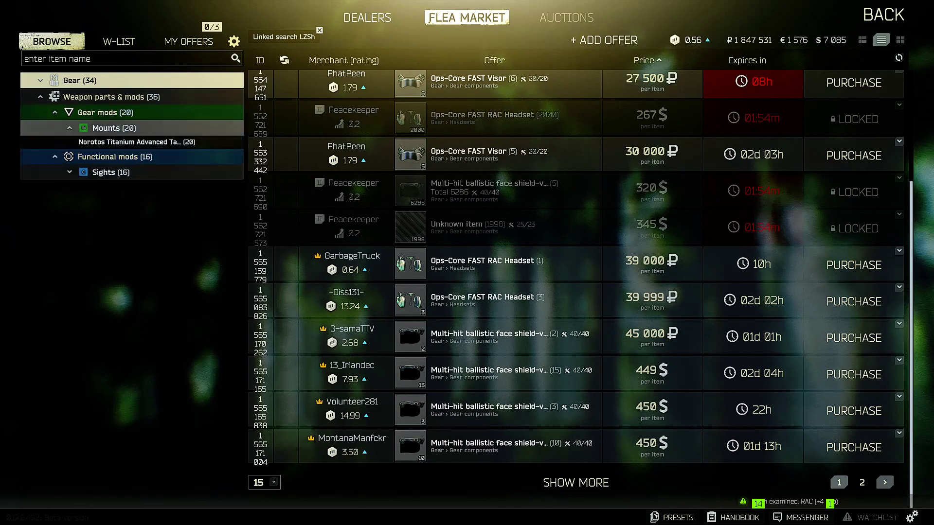
pyautogui.scroll(-4, 410, 160)
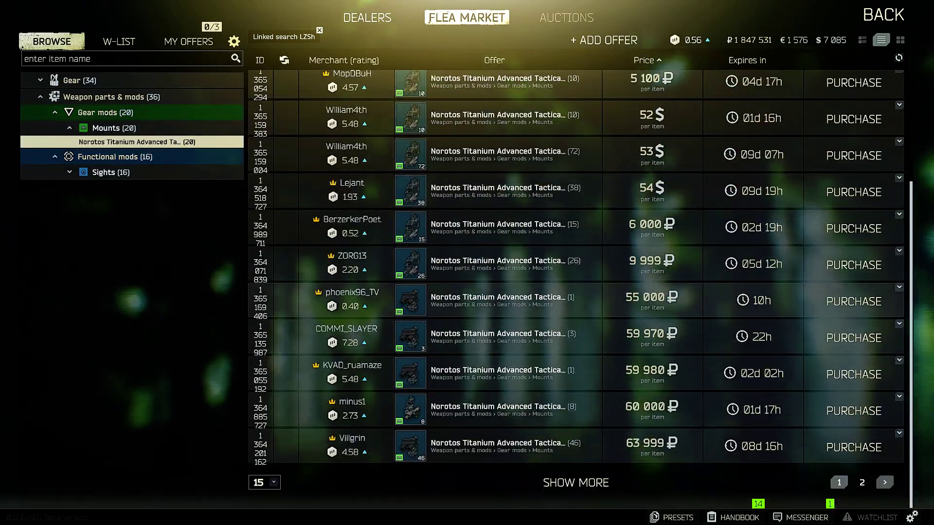
# - Buy the Norotos Titanium Advanced Tactical mount offered for 55 000 roubles and leave the flea market
pyautogui.click(853, 301)
pyautogui.press('y')
pyautogui.press('Escape')
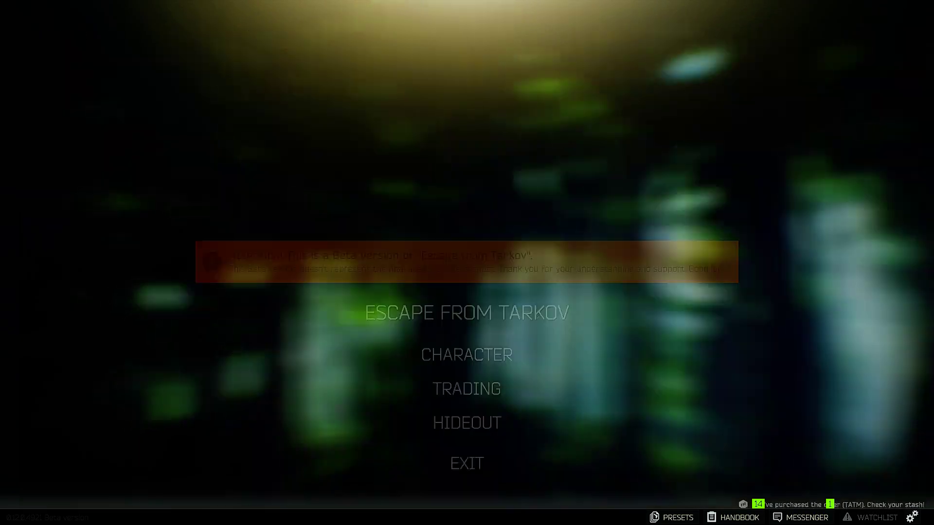
# - Equip the LZSh light helmet from the stash as the character's headwear and return to the main menu
pyautogui.click(461, 354)
pyautogui.moveTo(662, 146); pyautogui.dragTo(161, 98)
pyautogui.press('Escape')
# - Start a raid on Customs with the 19:22 time phase, skipping insurance and enabling offline mode without PvE
pyautogui.click(465, 313)
pyautogui.click(466, 462)
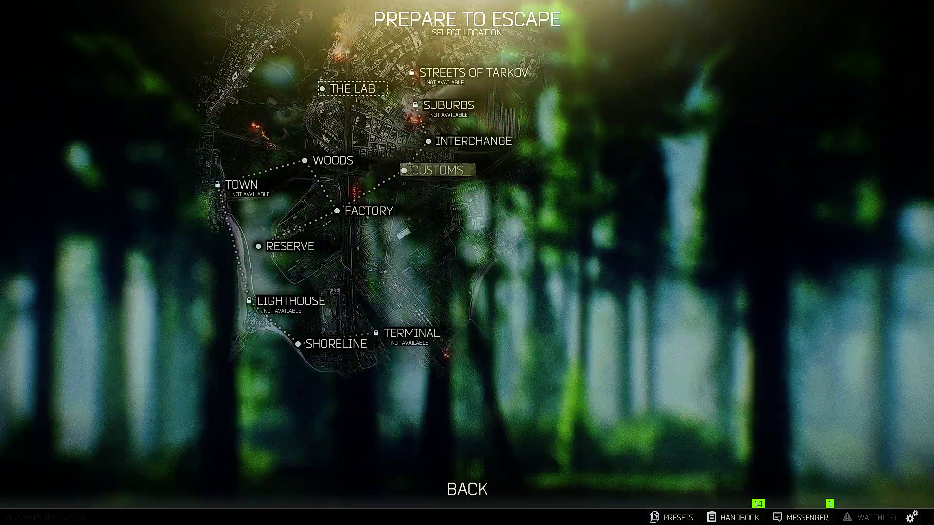
pyautogui.click(436, 169)
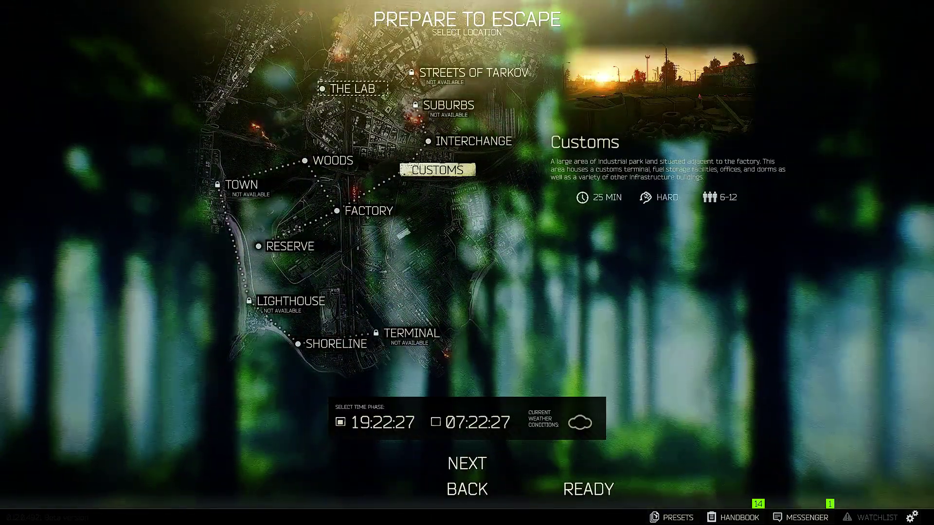
pyautogui.click(467, 461)
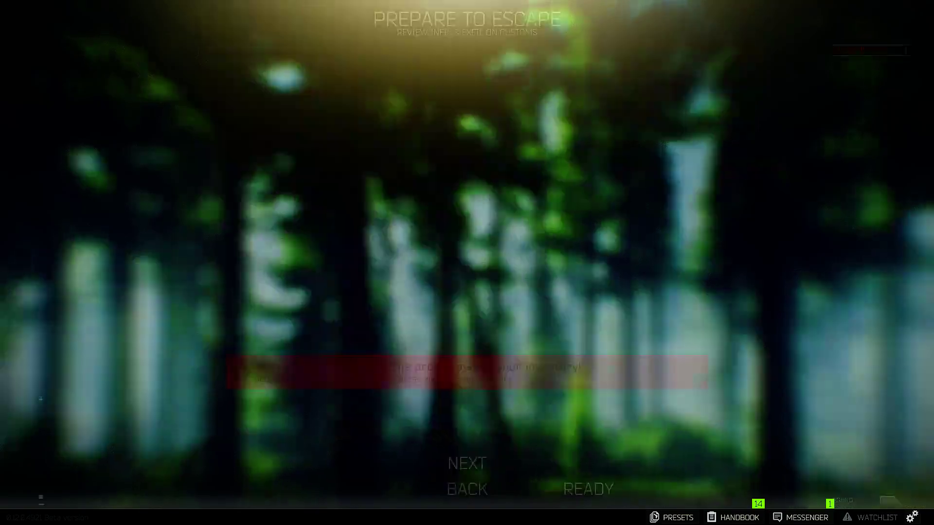
pyautogui.click(467, 462)
pyautogui.click(467, 462)
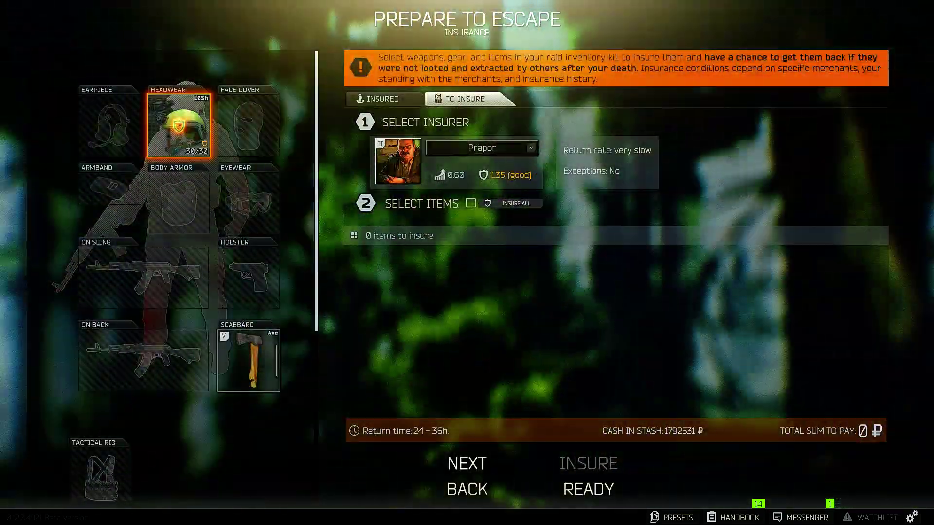
pyautogui.click(467, 489)
pyautogui.click(367, 363)
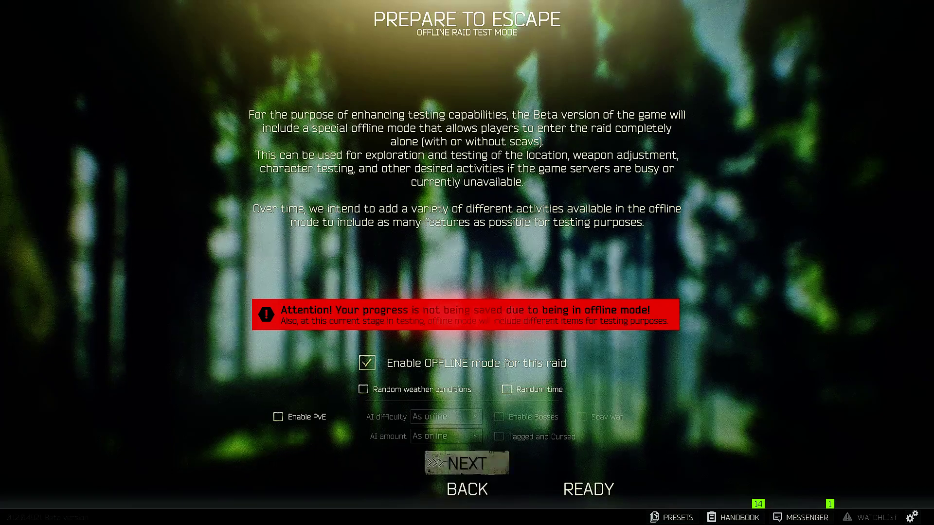
pyautogui.click(467, 463)
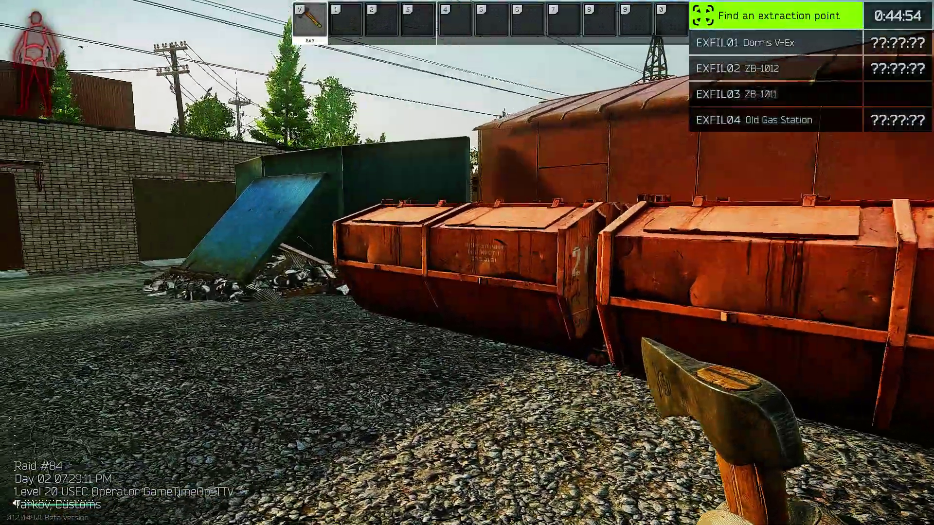
# - Walk between the garages and parked cars on Customs to examine the image in lit and shaded areas
pyautogui.press('w')
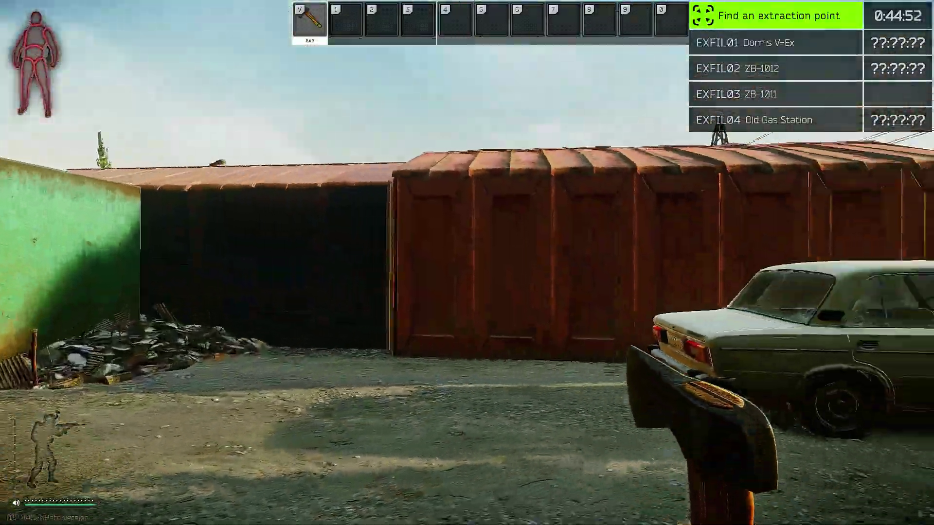
pyautogui.press('w')
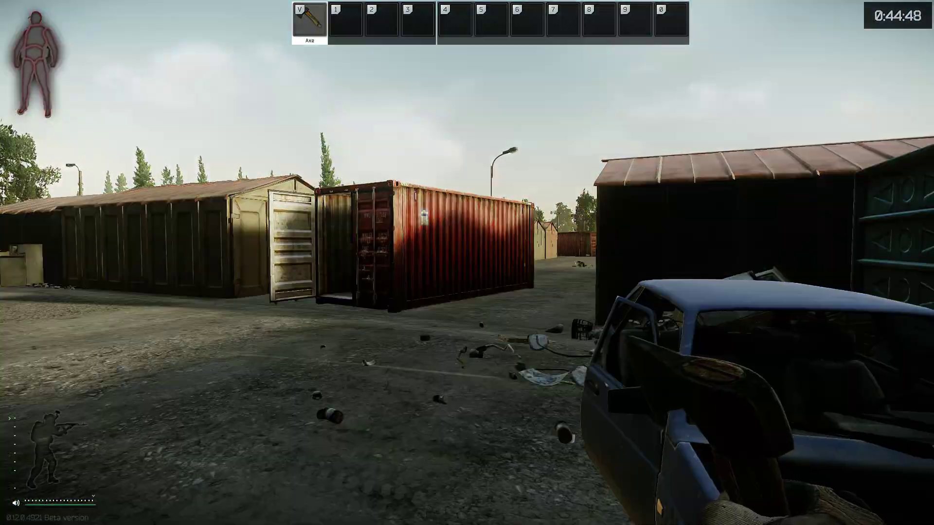
pyautogui.press('w')
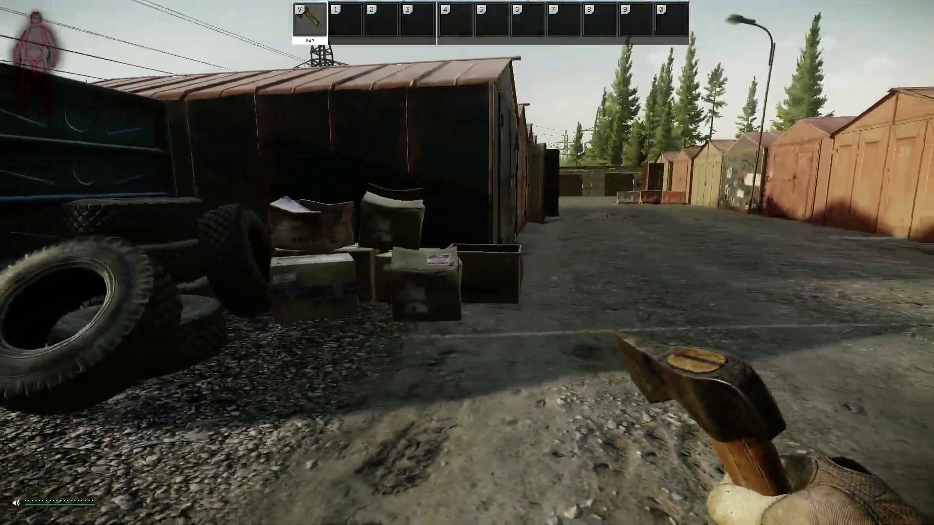
pyautogui.press('d')
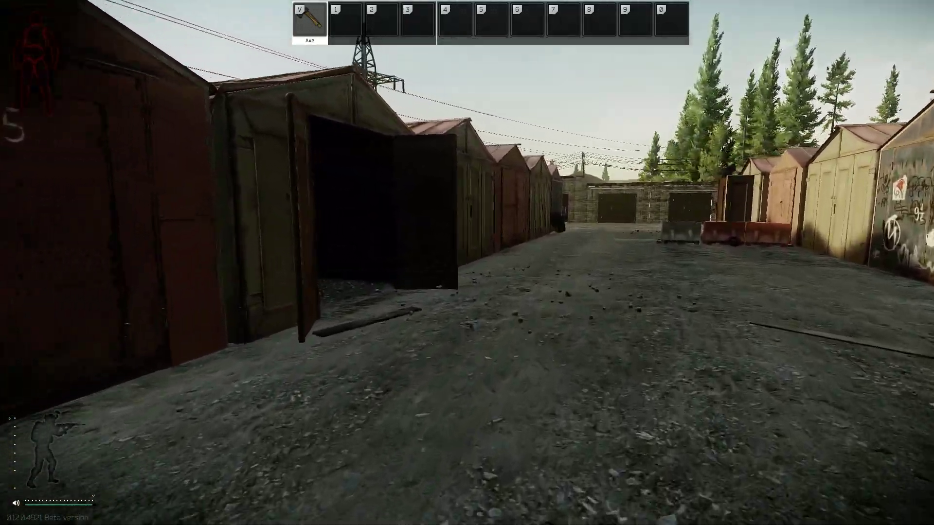
pyautogui.press('w')
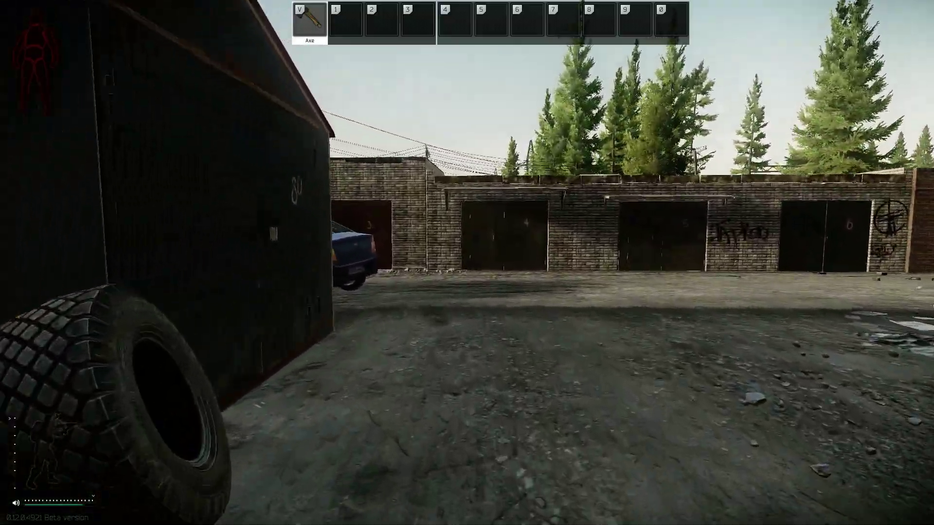
pyautogui.hotkey('shift', 'w')
pyautogui.press('w')
pyautogui.press('w')
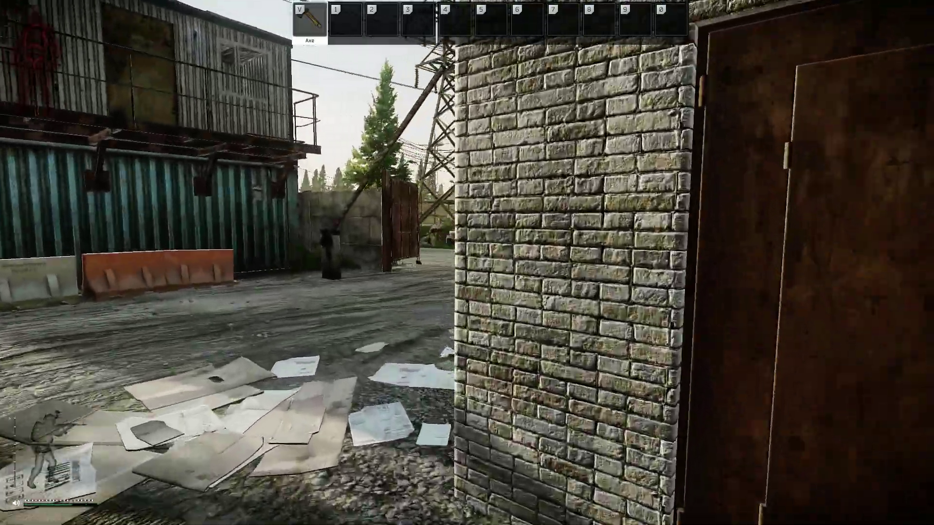
# - Walk out through the gate onto the open road to compare the trees, sky and ground with different ReShade effect states
pyautogui.press('w')
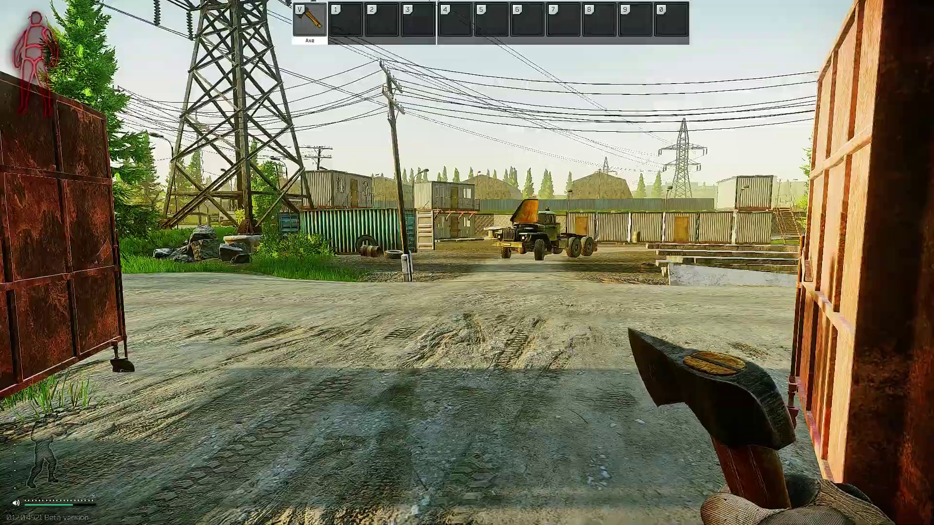
pyautogui.press('w')
pyautogui.press('w')
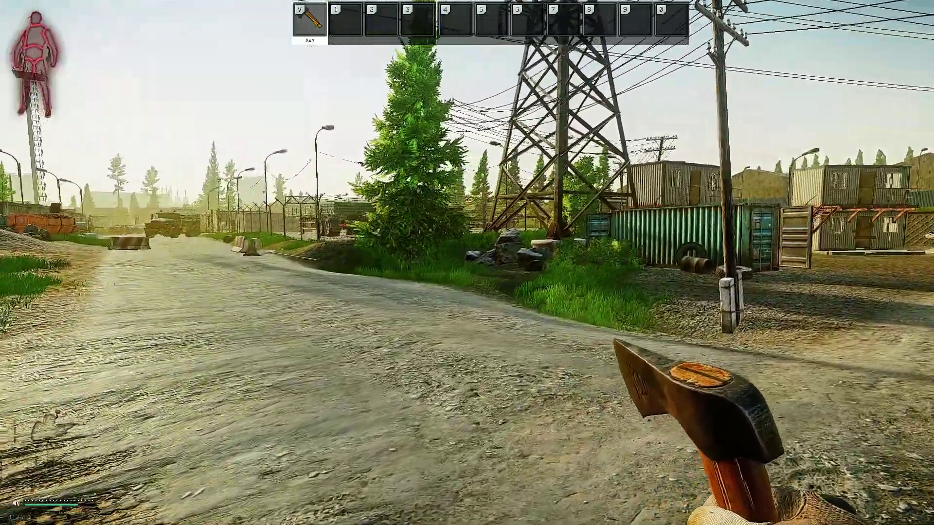
pyautogui.press('w')
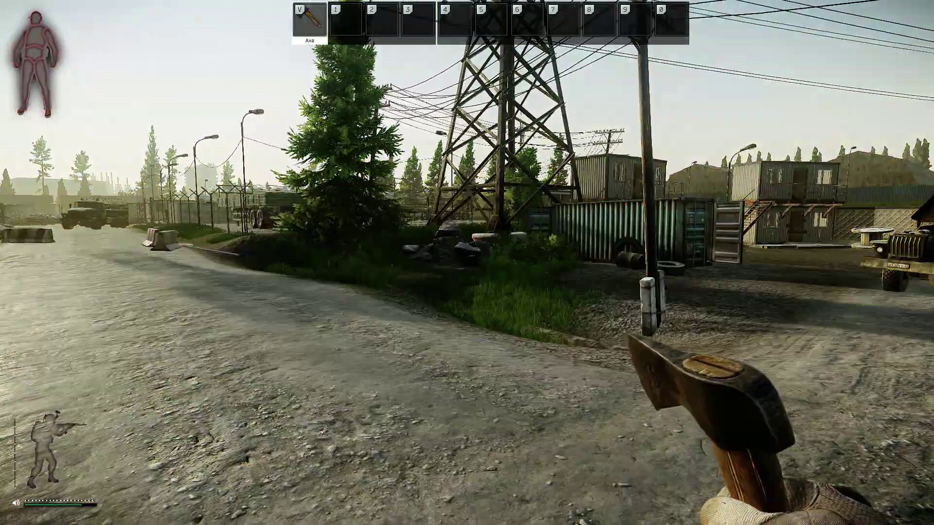
pyautogui.press('w')
pyautogui.press('w')
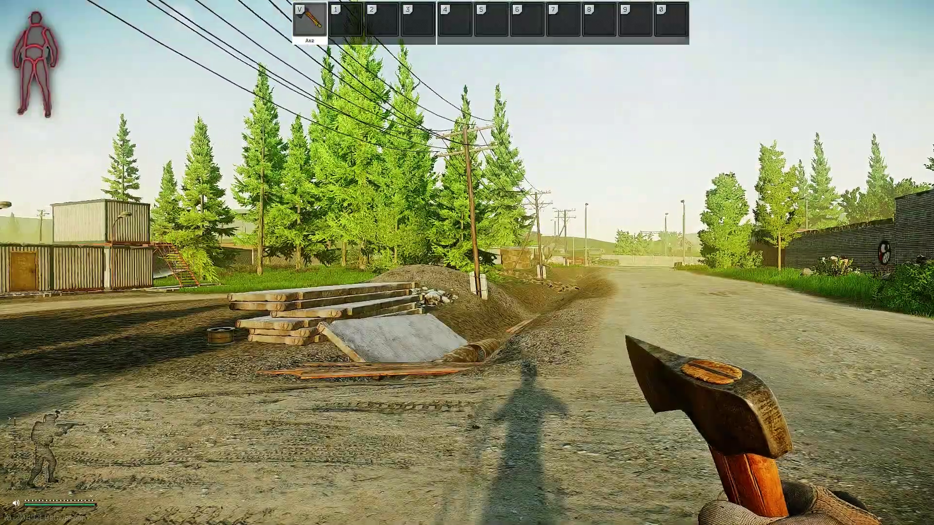
# - Turn on the helmet's night vision beside the ditch and examine the image through it
pyautogui.moveTo(467, 262)
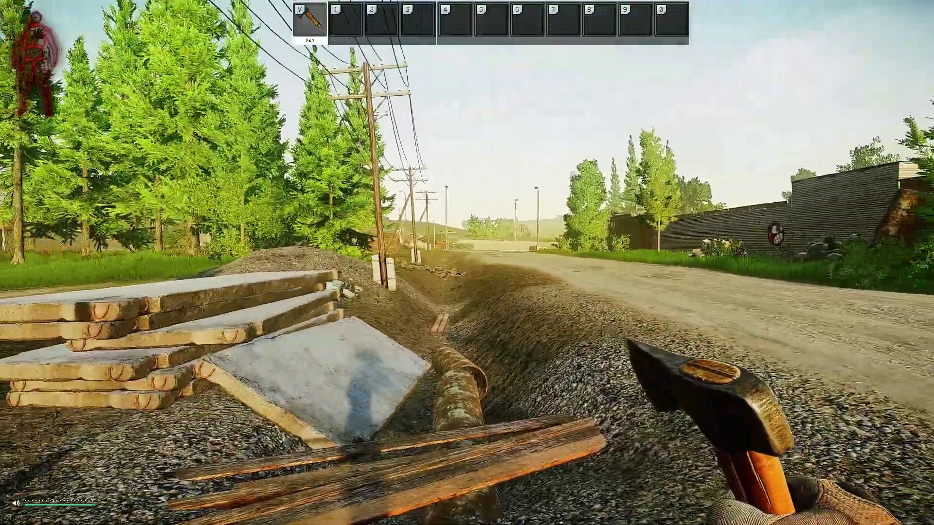
pyautogui.press('n')
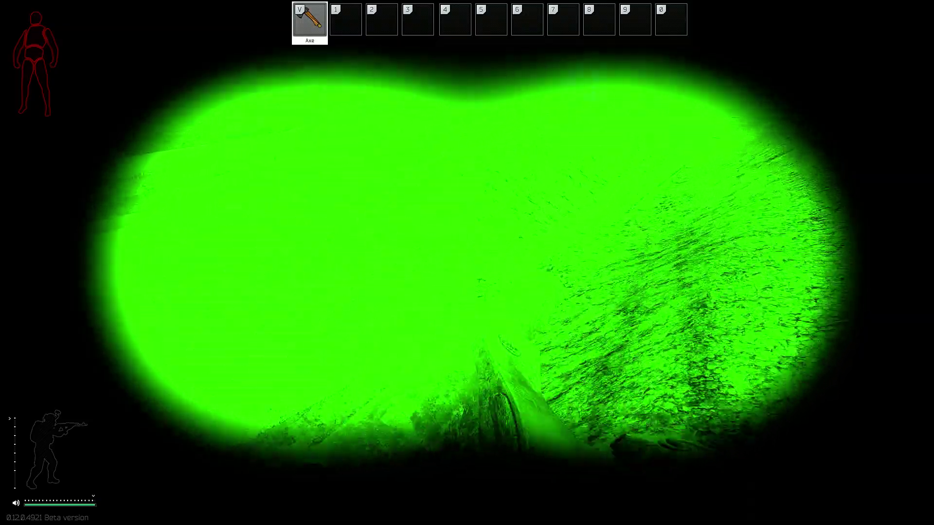
pyautogui.press('c')
pyautogui.press('w')
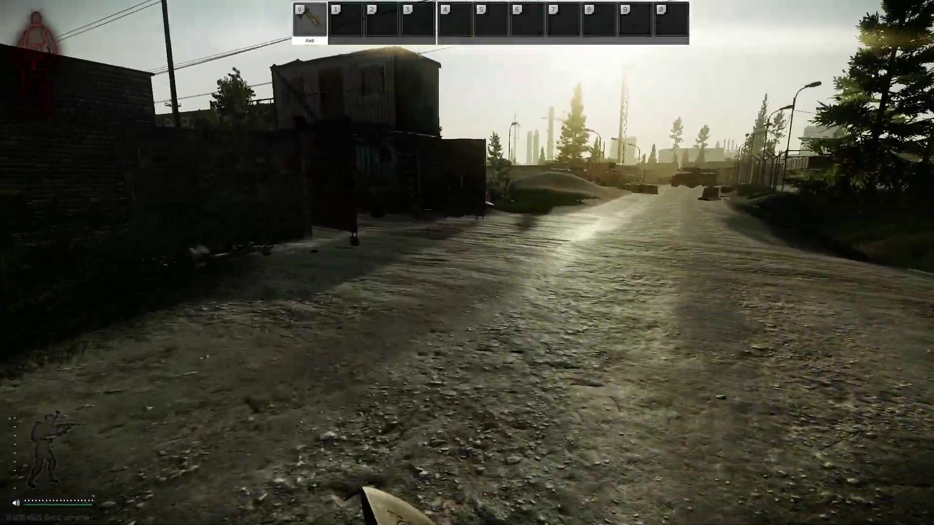
# - Run from the road back through the garage rows into an open dark garage to examine the image there
pyautogui.hotkey('shift', 'w')
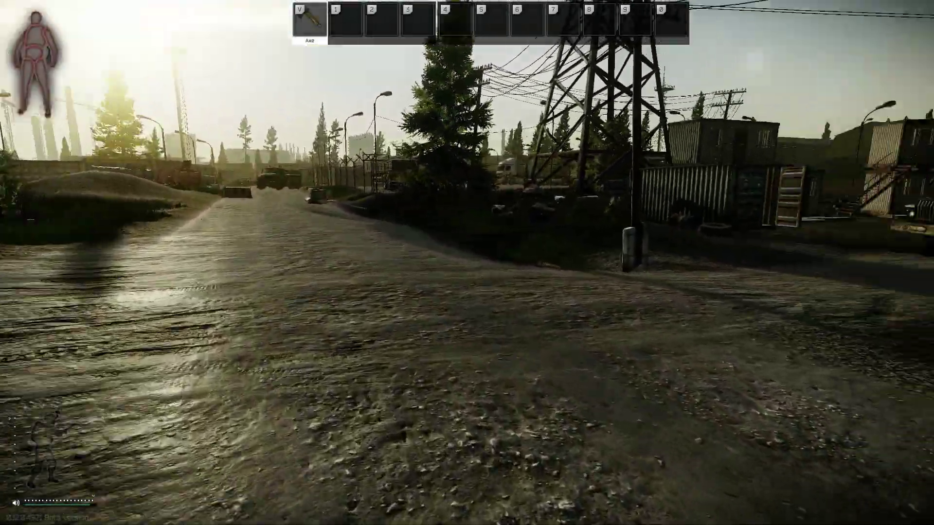
pyautogui.hotkey('shift', 'w')
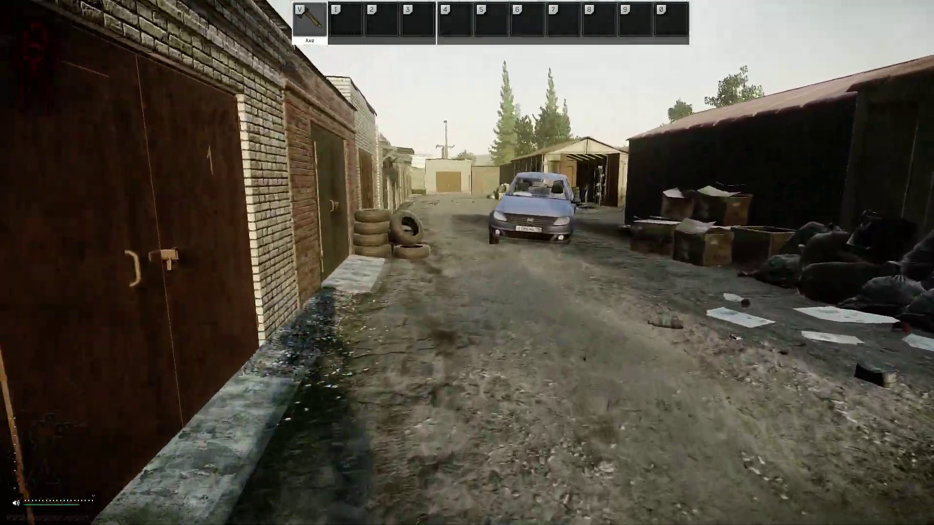
pyautogui.hotkey('shift', 'w')
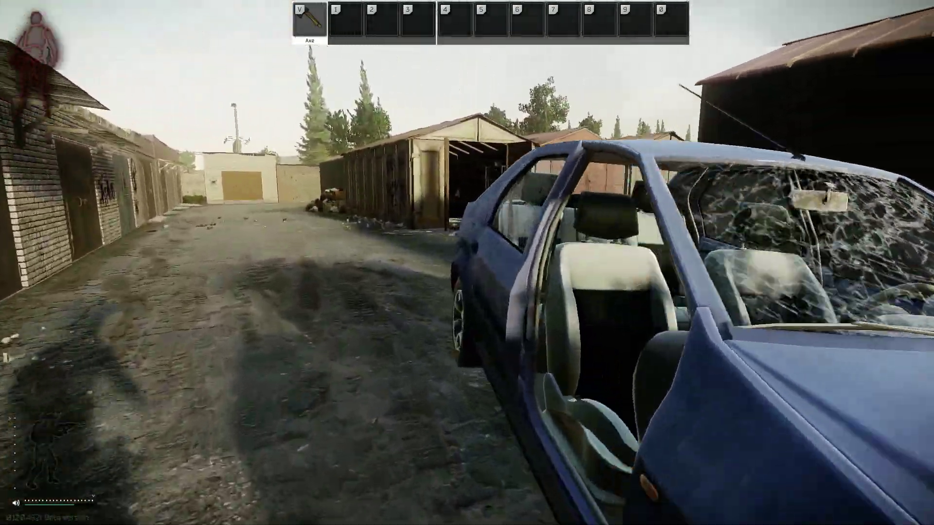
pyautogui.hotkey('shift', 'w')
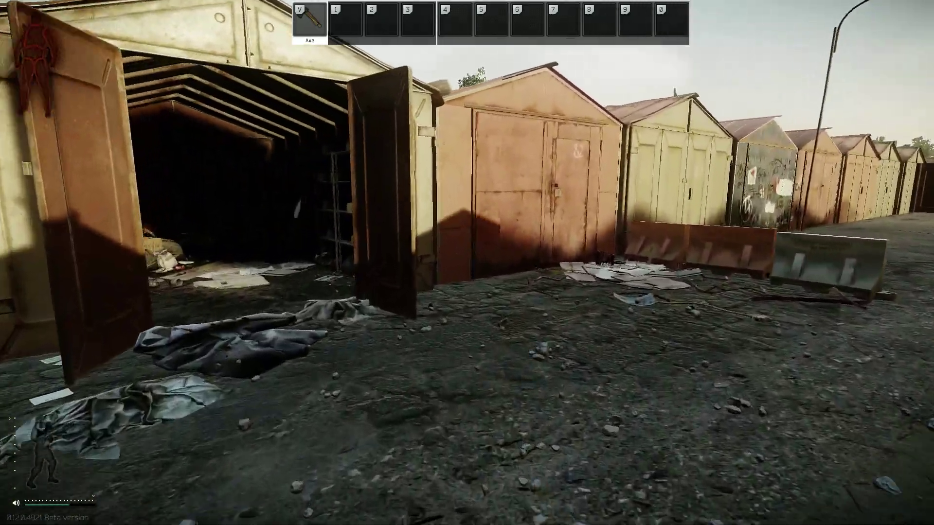
pyautogui.hotkey('shift', 'w')
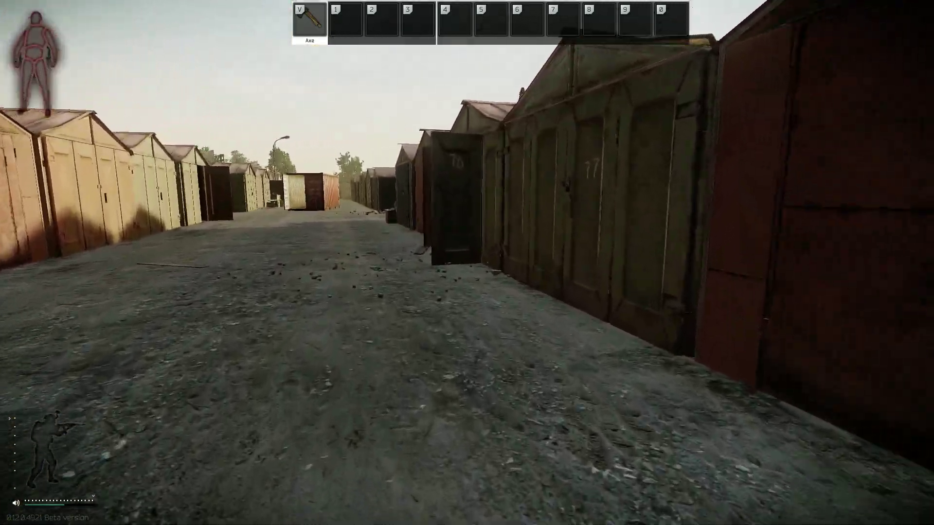
pyautogui.hotkey('shift', 'w')
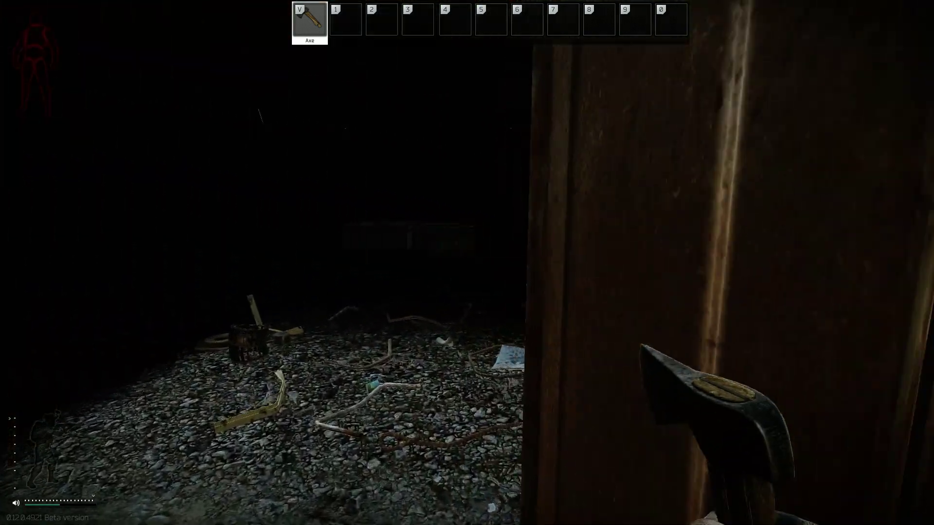